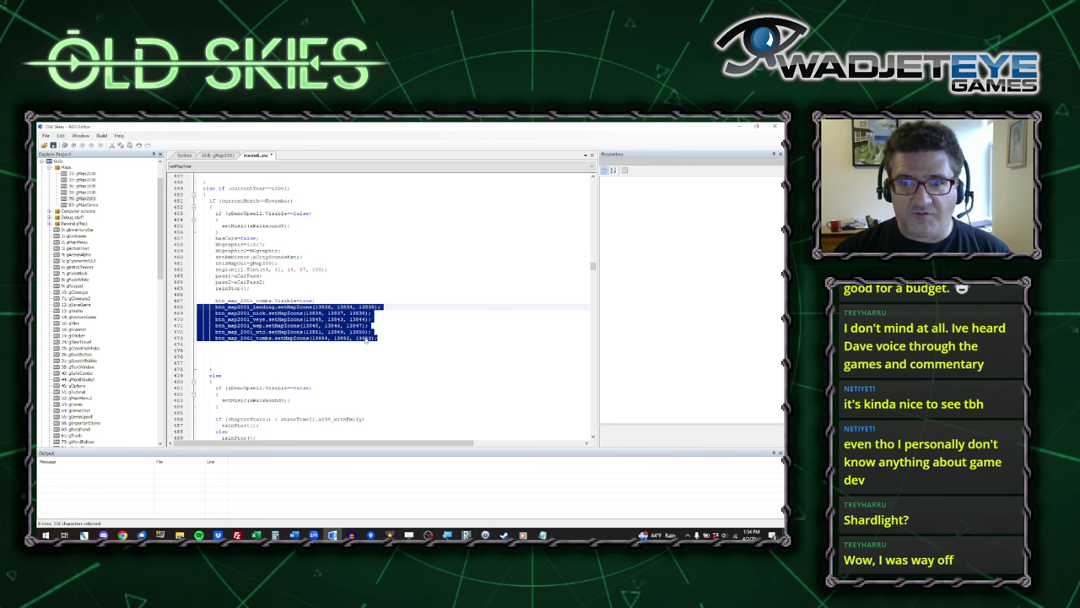
Move the six 2001 setMapIcons lines out of the November block to just above the else-if branch for year 2001
left_click(410, 339)
left_click_drag(396, 338, 198, 306)
key("Delete")
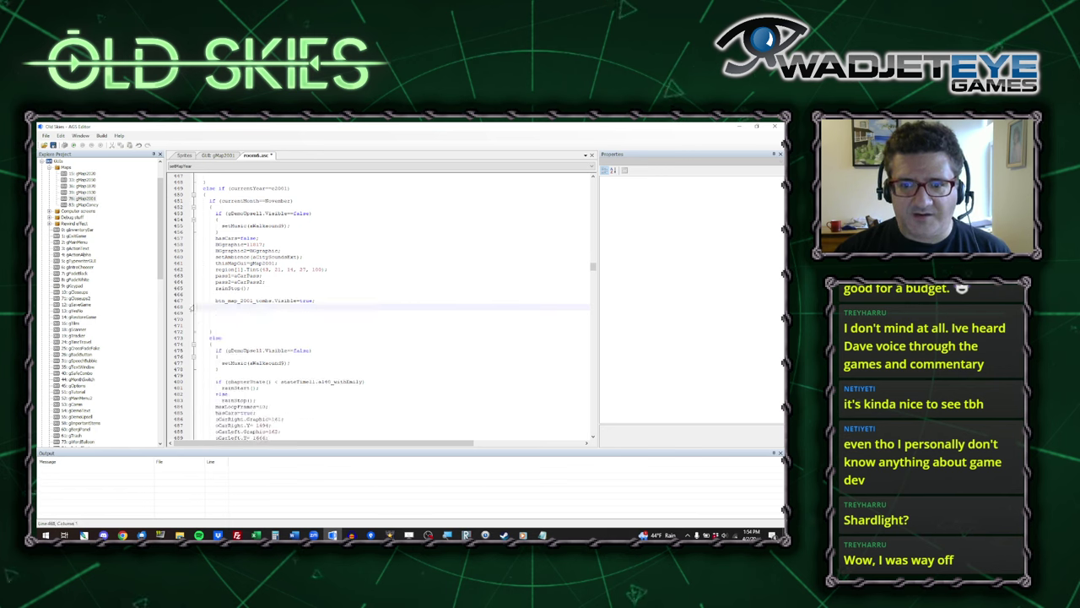
key("Delete")
key("Delete")
scroll(380, 308, "down", 5)
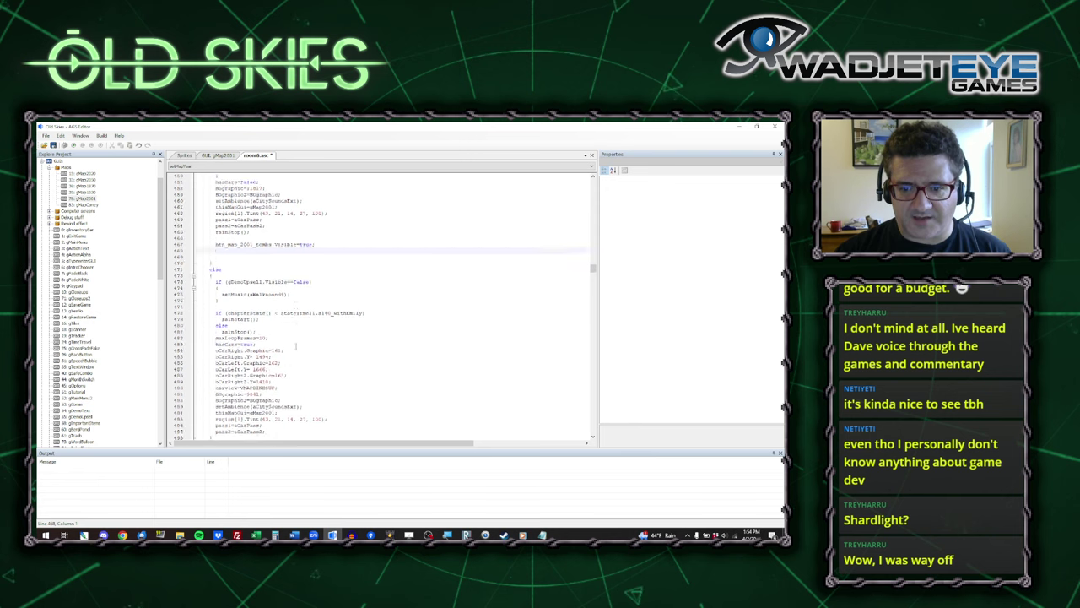
scroll(242, 283, "up", 10)
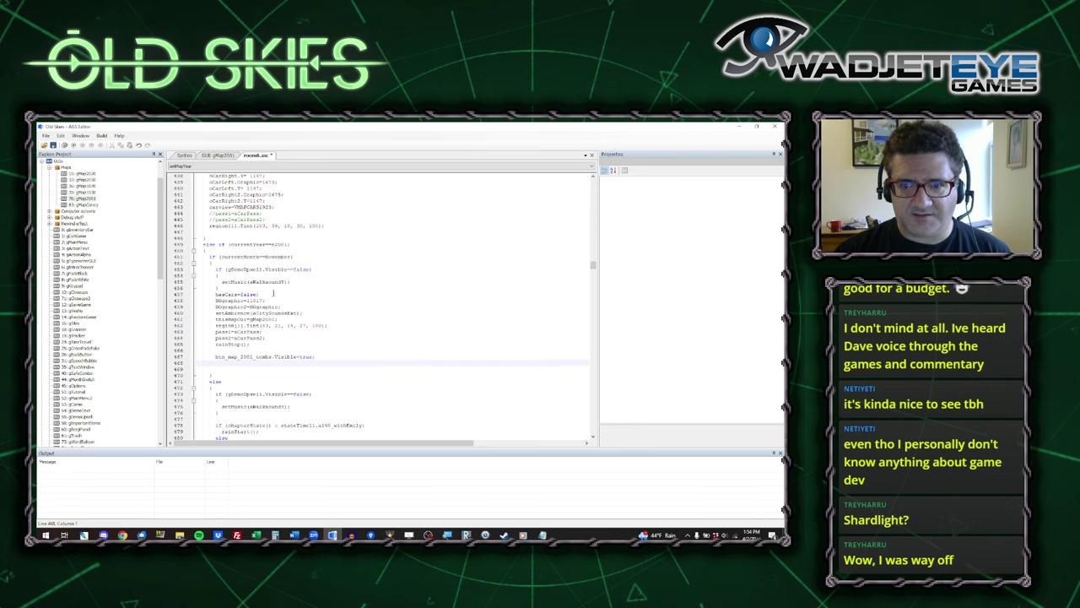
scroll(242, 283, "up", 1)
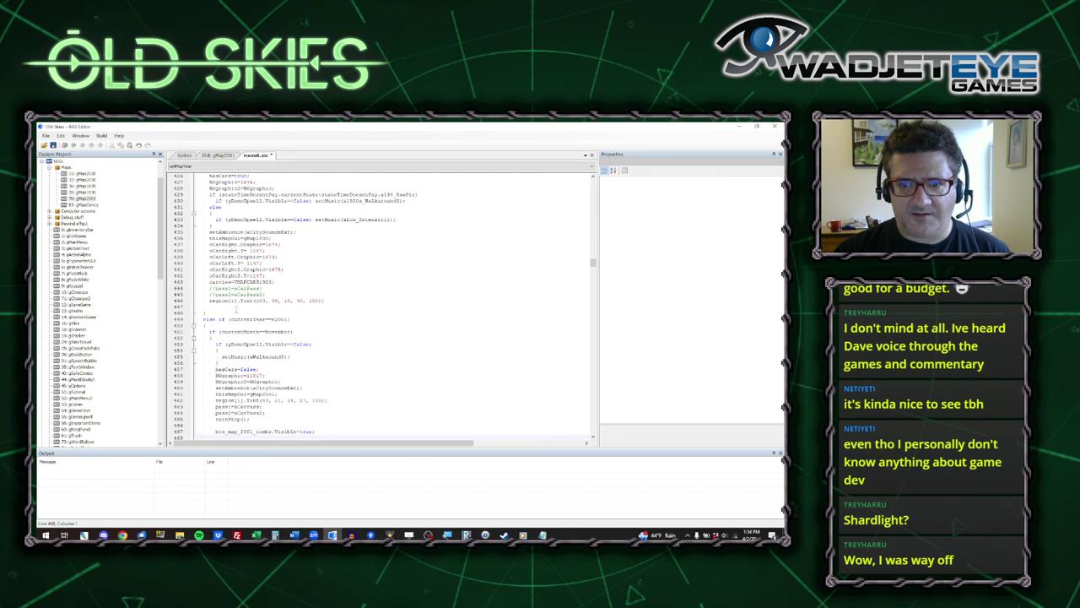
key("ctrl+v")
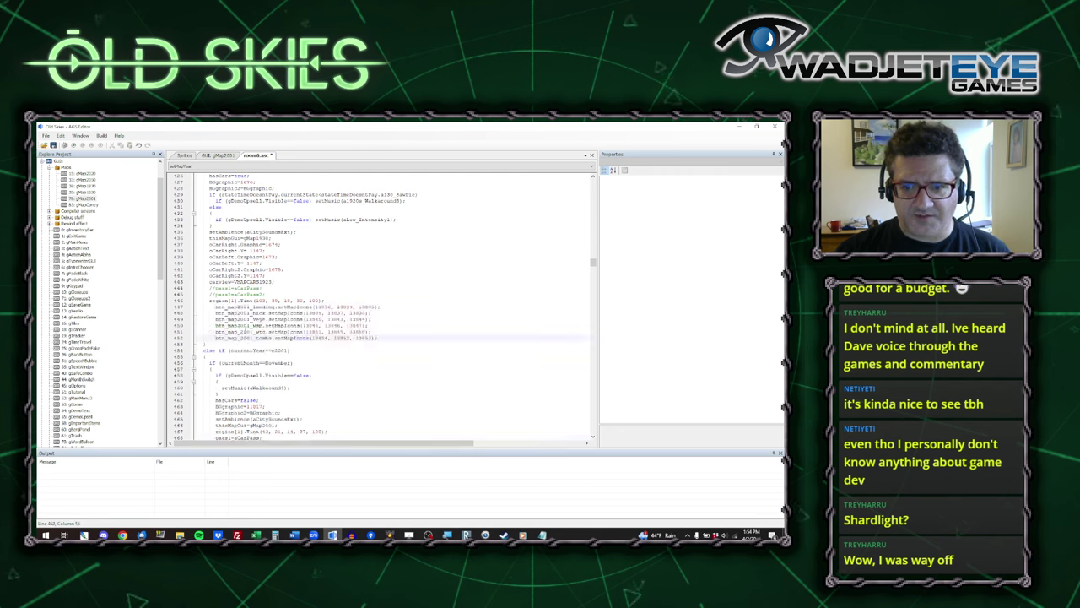
Insert a copy of the six setMapIcons lines in the November block, below the line making the tombs button visible
scroll(390, 307, "down", 5)
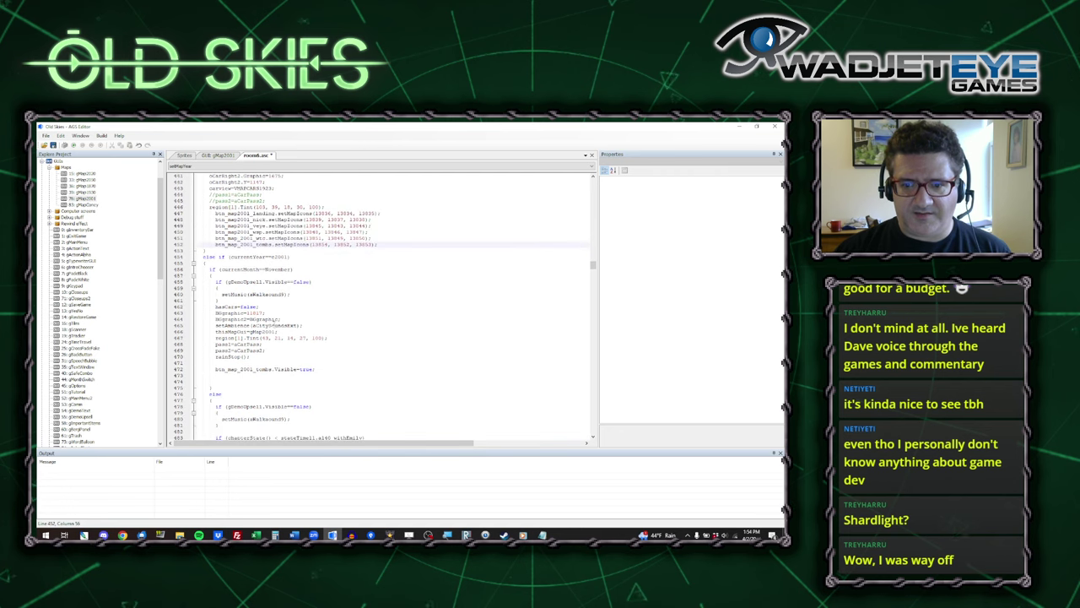
left_click(333, 369)
key("Return")
key("Return")
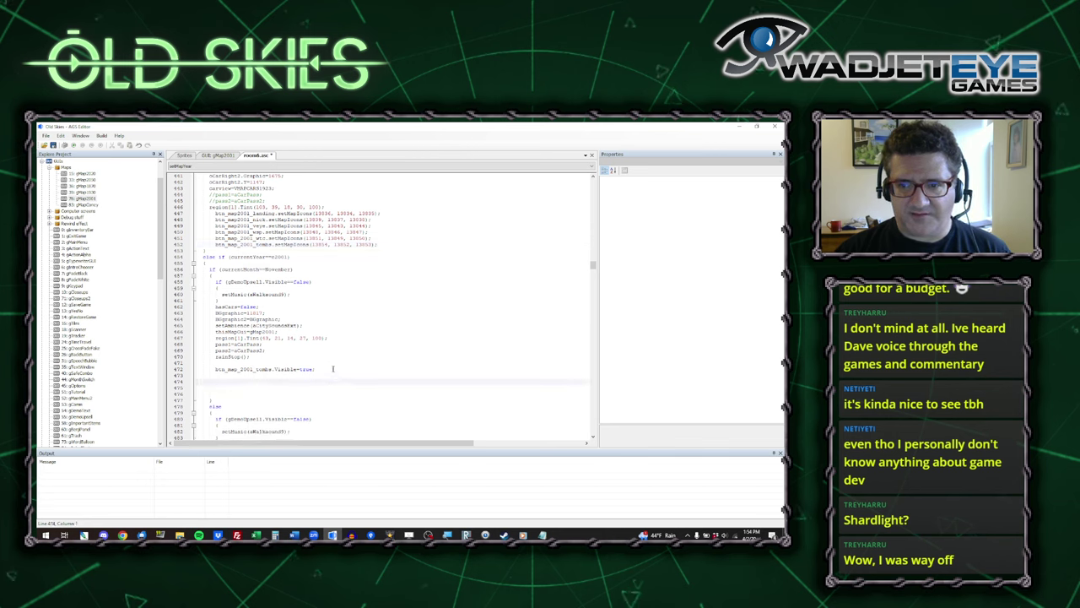
type("btn_map2001_landing.setMapIcons(13036, 13034, 13035); btn_map2001_nick.setMapIcons(13039, 13037, 13038); btn_map2001_veye.setMapIcons(13045, 13043, 13044); btn_map2001_wmp.setMapIcons(13040, 13046, 13047); btn_map_2001_wtc.setMapIcons(13051, 13049, 13050); btn_map_2001_tombs.setMapIcons(13054, 13052, 13053);")
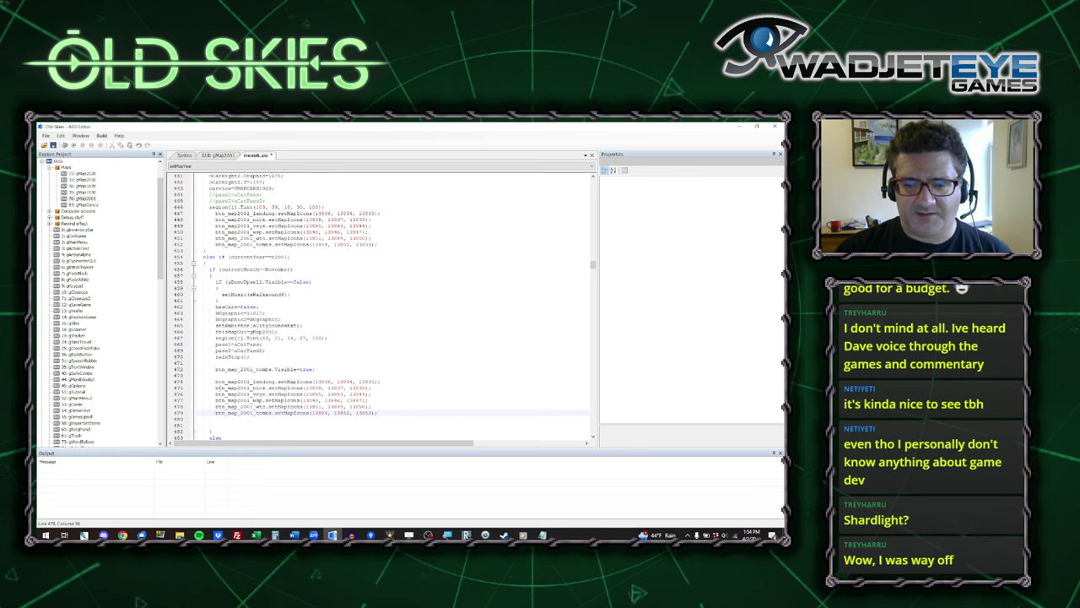
Comment out the nick and wtc setMapIcons lines in the November block
left_click(214, 388)
type("//")
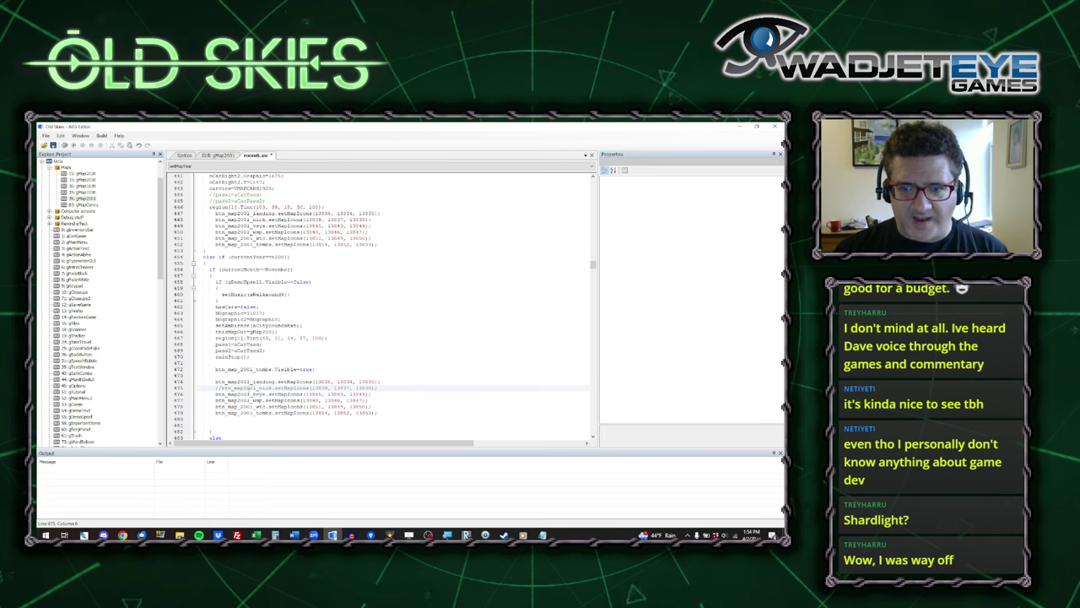
left_click(215, 406)
type("//")
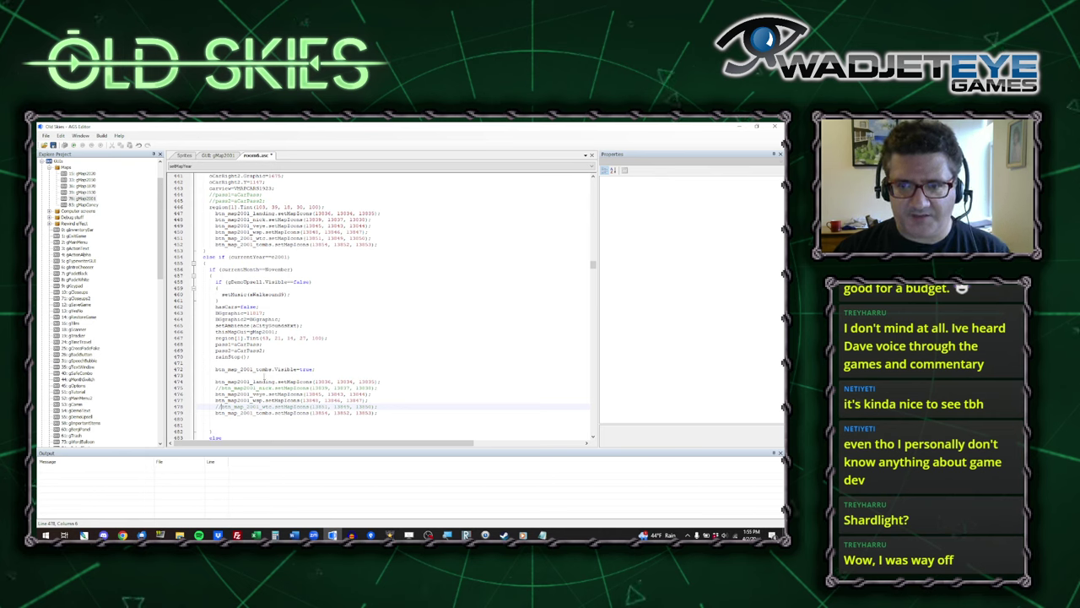
Look up the November alley button sprites and set the November landing button's setMapIcons values to 14046, 14047, 14048
left_click(185, 157)
left_click(225, 307)
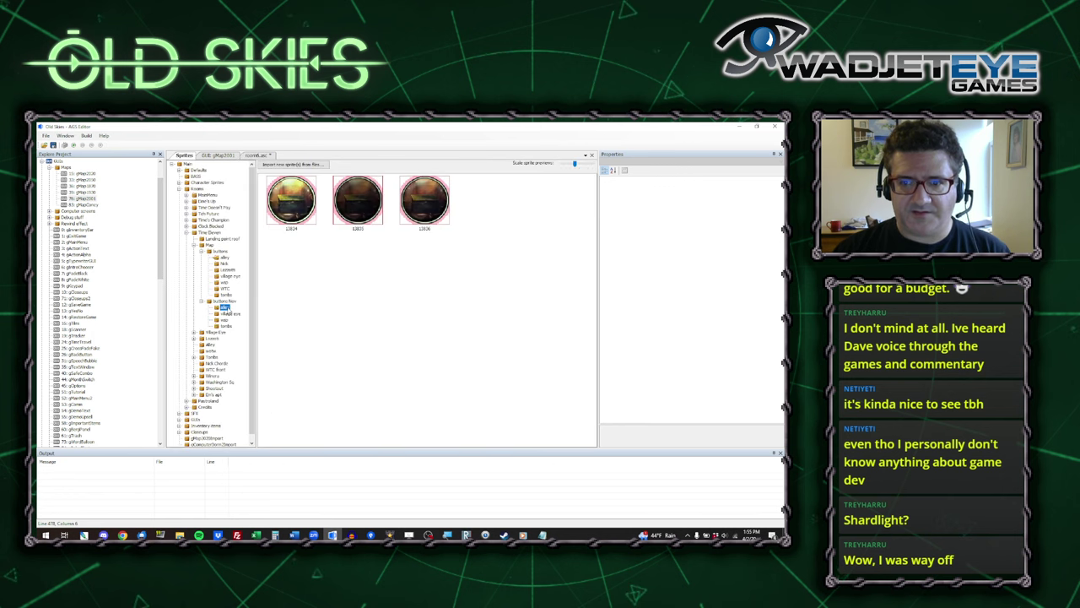
left_click(293, 204)
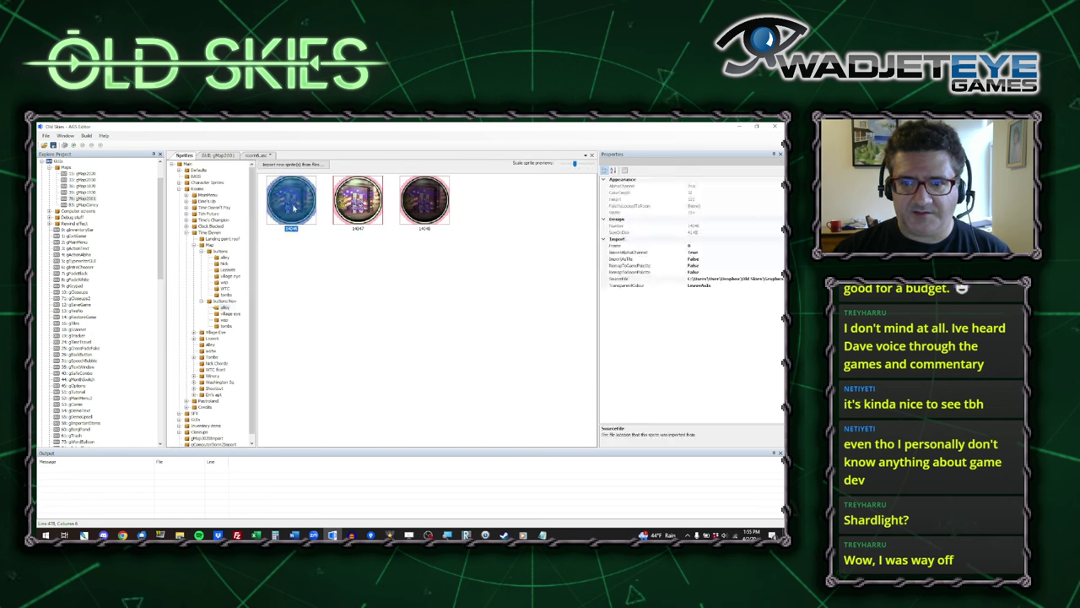
left_click(704, 225)
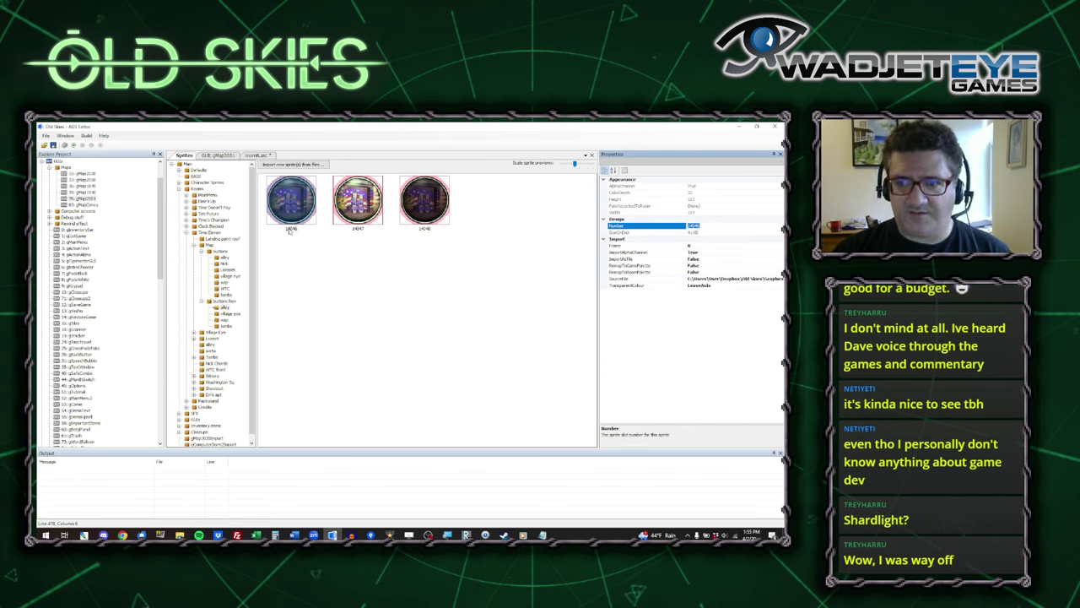
left_click(256, 155)
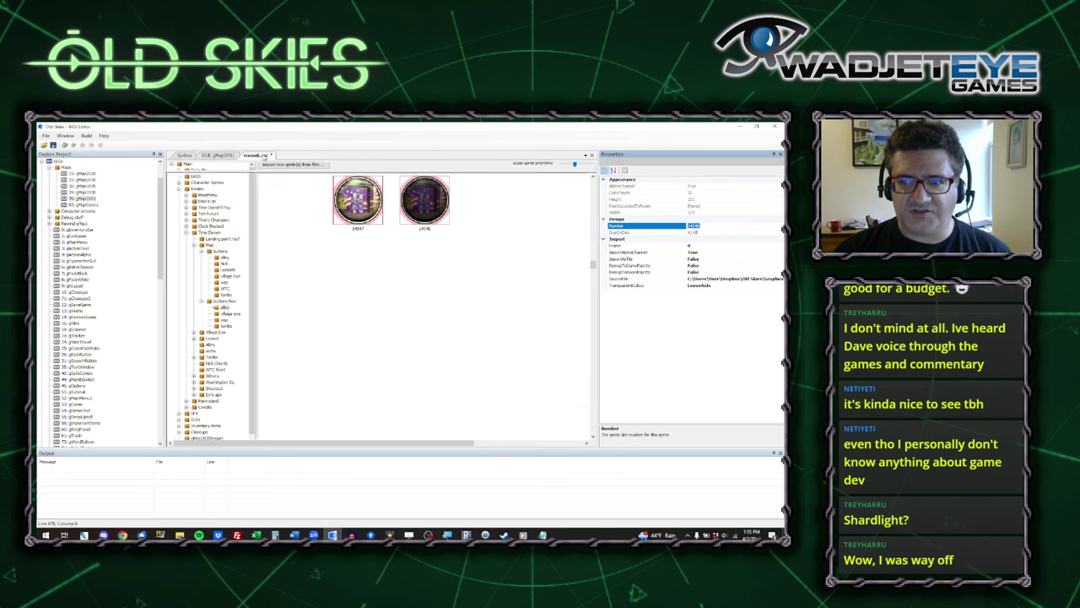
left_click_drag(314, 381, 377, 382)
type("13040")
type(", 14046")
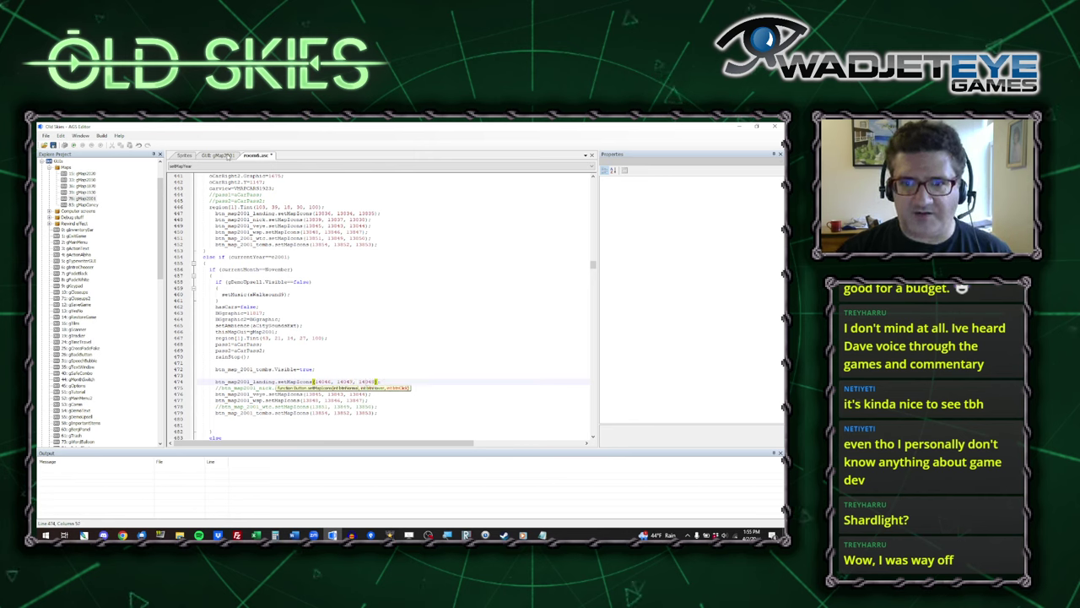
Look up the November village eye sprites and set the November veye button's setMapIcons values to 14049, 14050, 14051
left_click(219, 155)
left_click(184, 156)
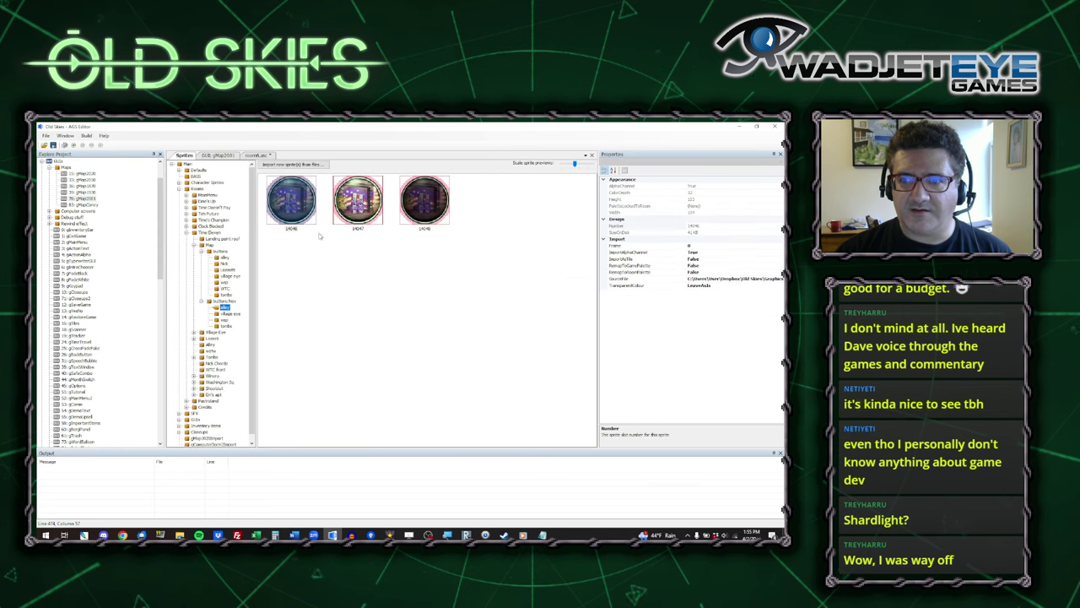
left_click(229, 313)
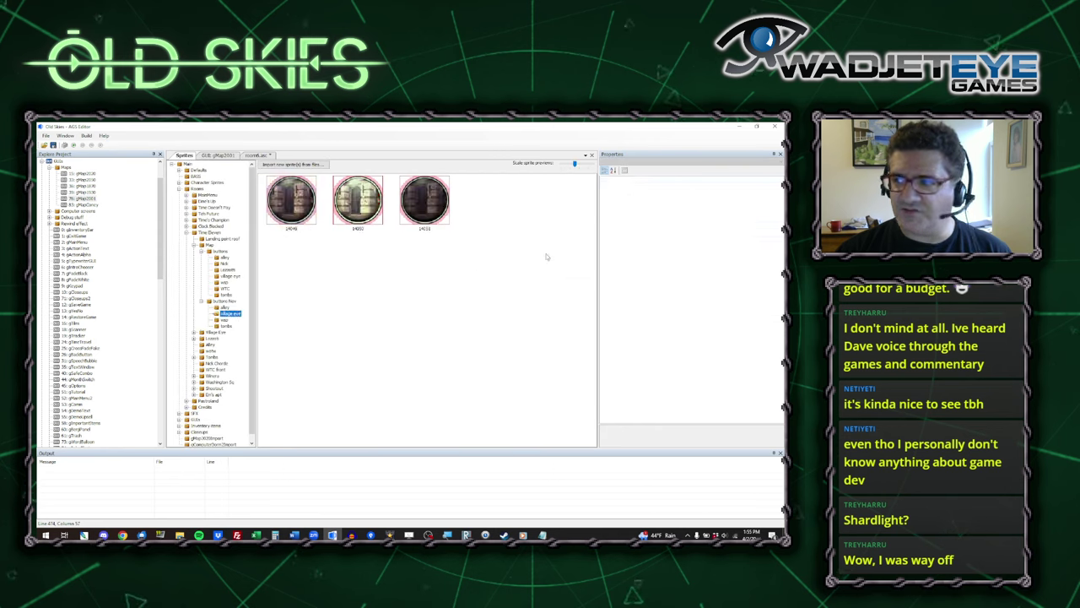
left_click(285, 191)
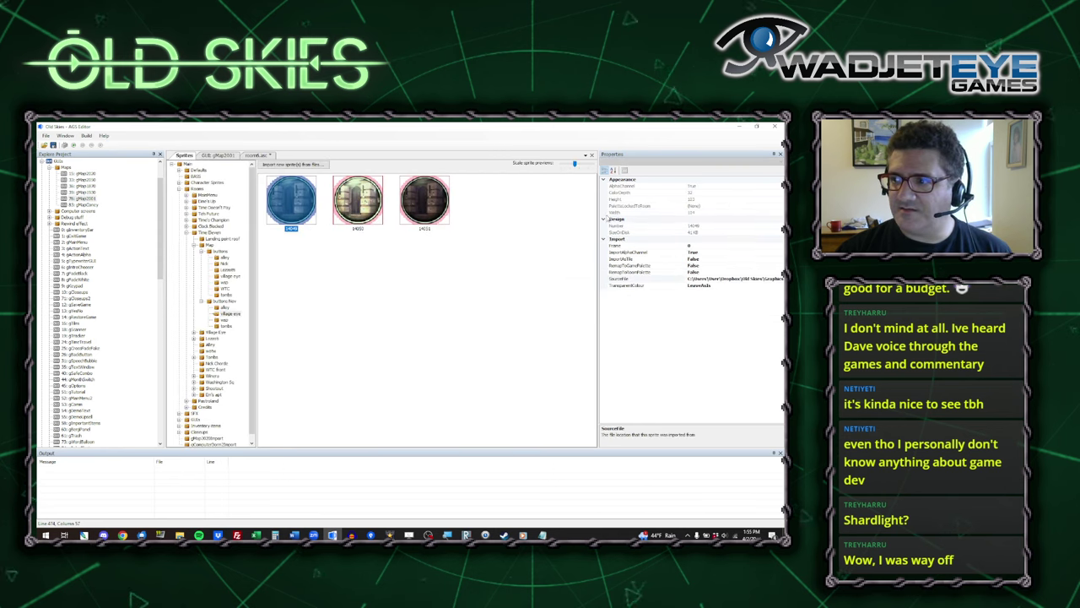
left_click(704, 226)
key("ctrl+c")
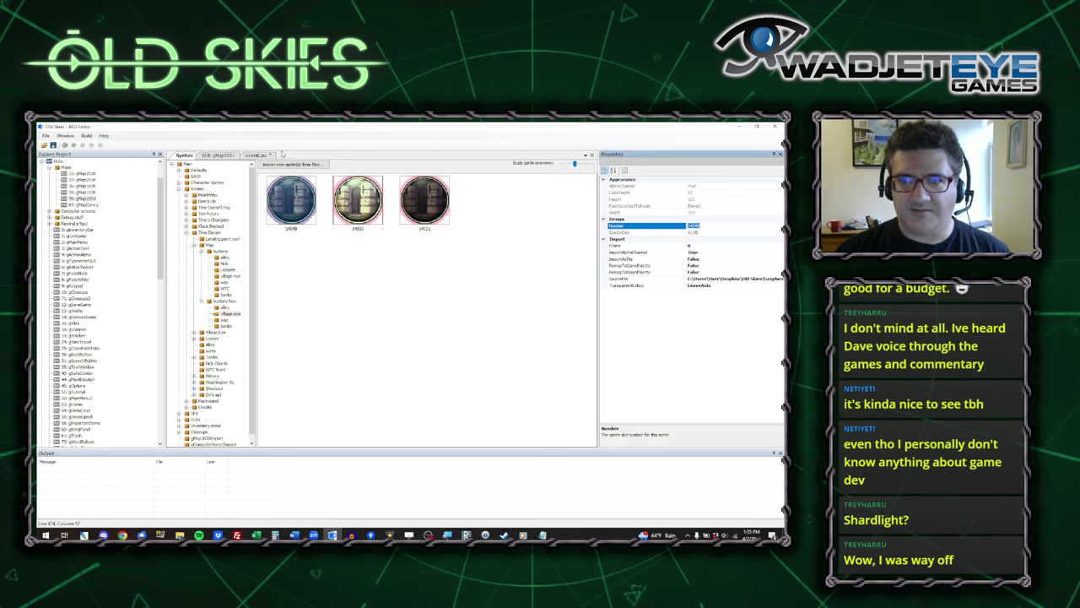
left_click(263, 157)
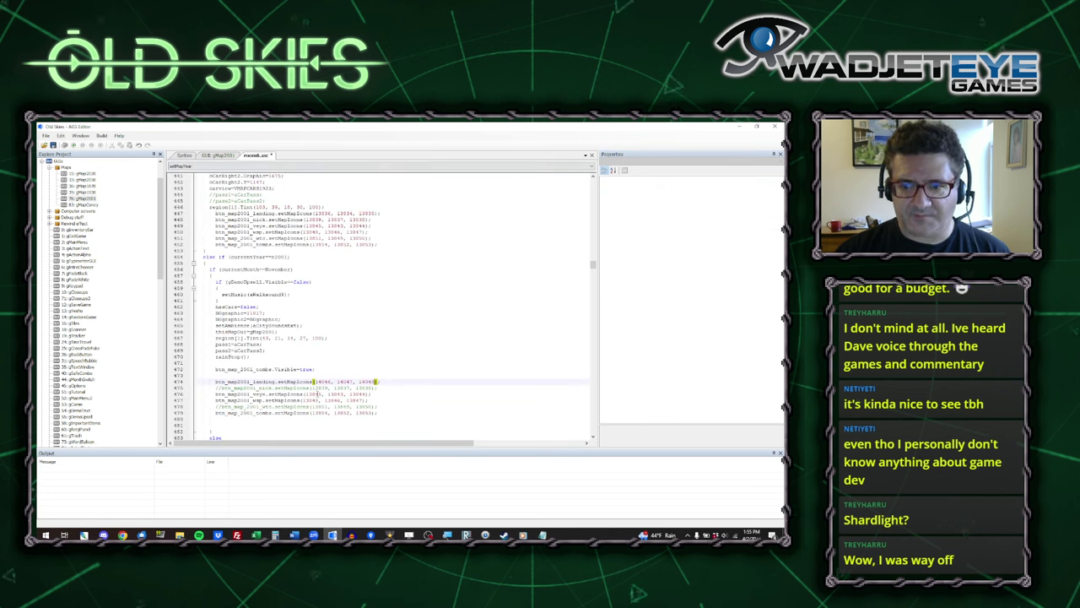
double_click(312, 394)
key("ctrl+v")
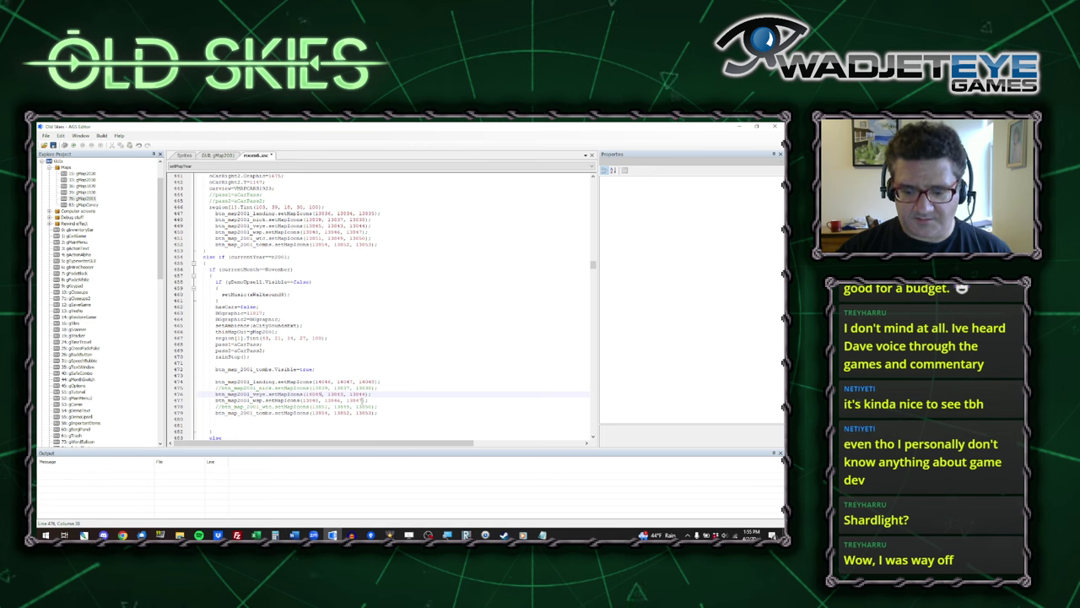
type(", 14050")
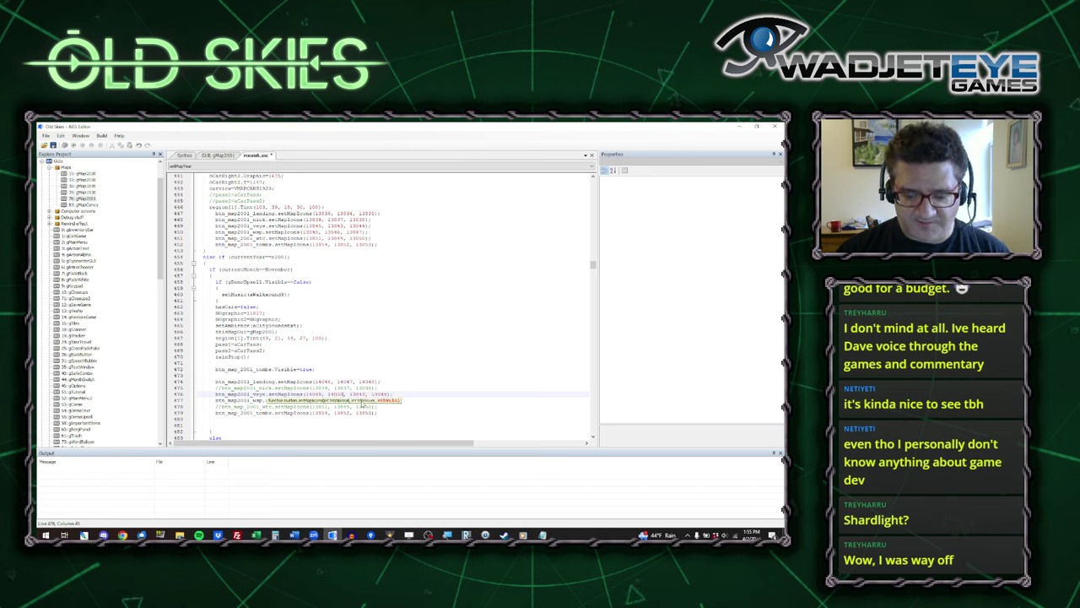
type(", 1405")
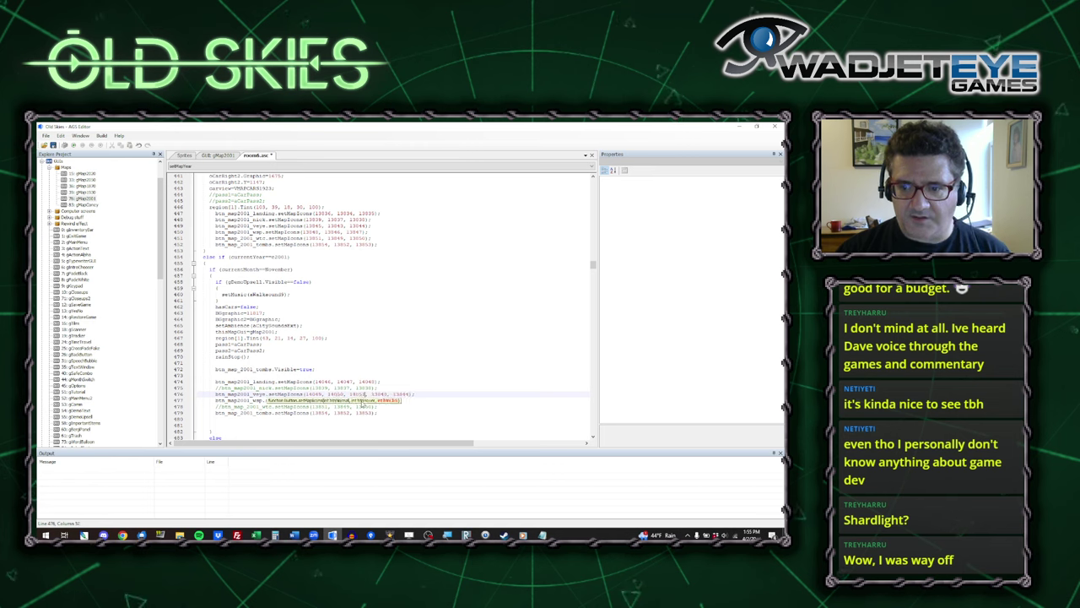
type("1);")
key("shift+End")
key("Delete")
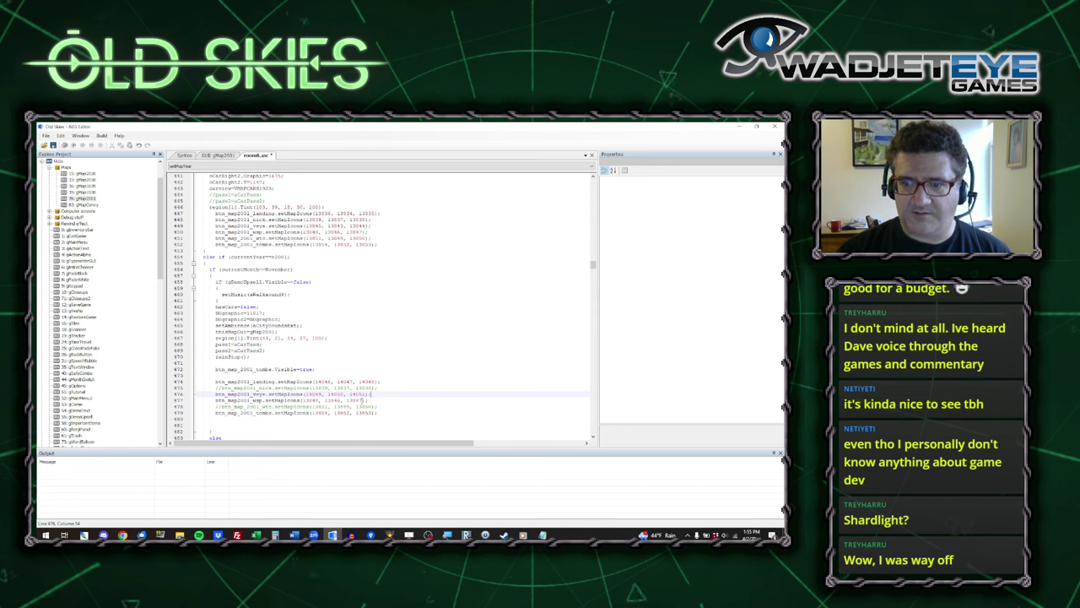
Look up the November wsp sprites and set the November wsp button's setMapIcons values to 14052, 14053, 14054
left_click(184, 155)
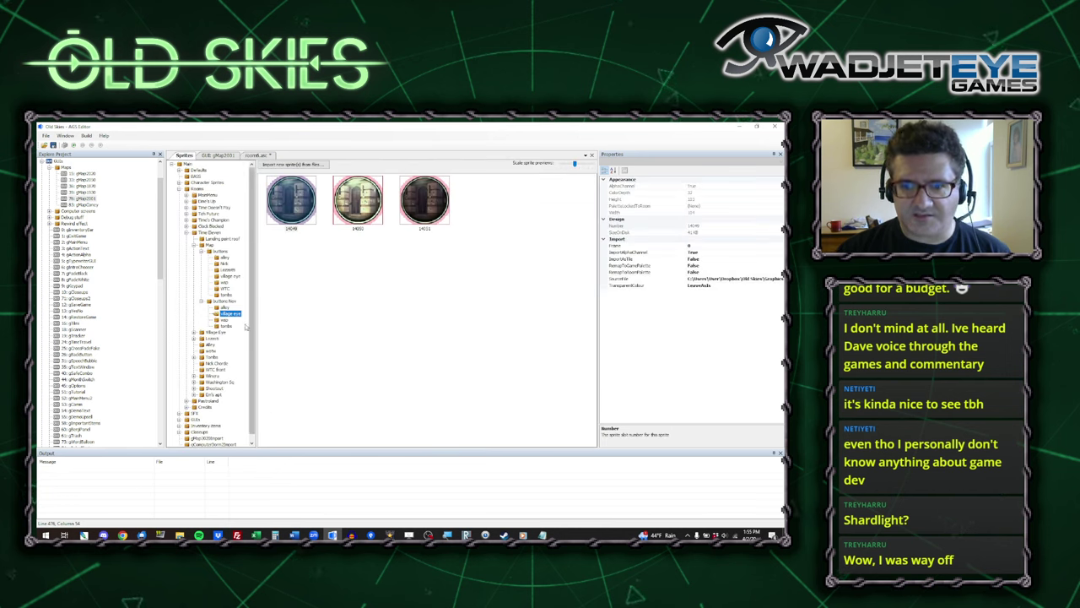
left_click(224, 320)
left_click(291, 200)
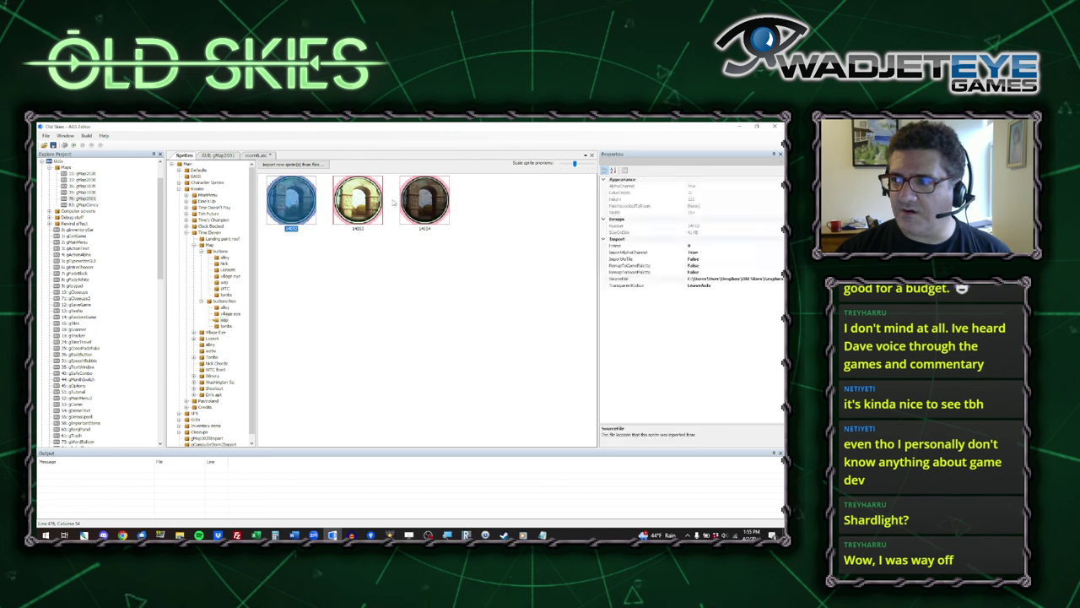
double_click(692, 225)
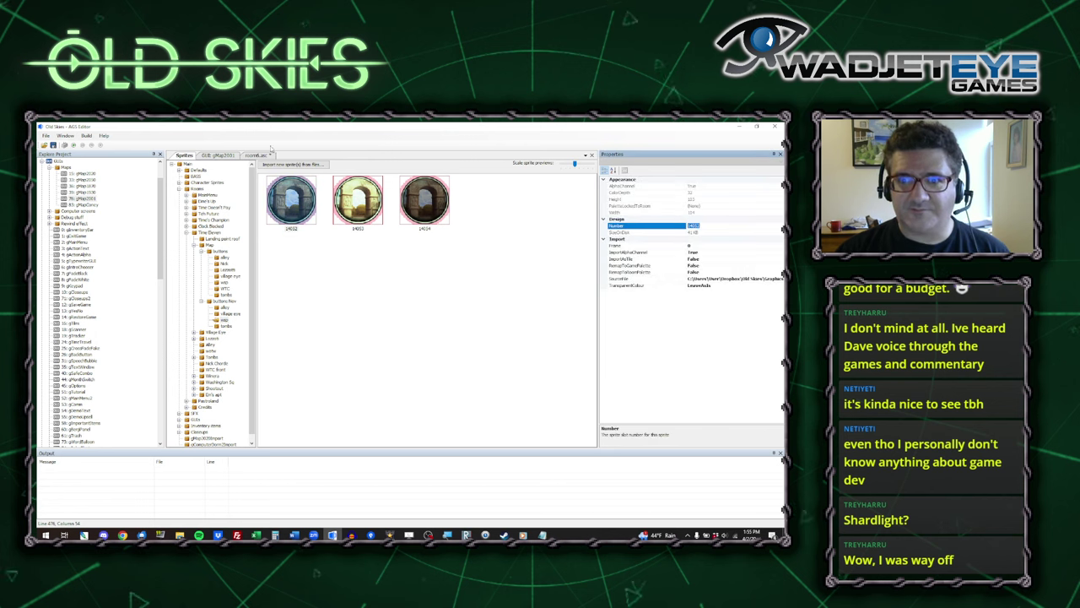
left_click(268, 156)
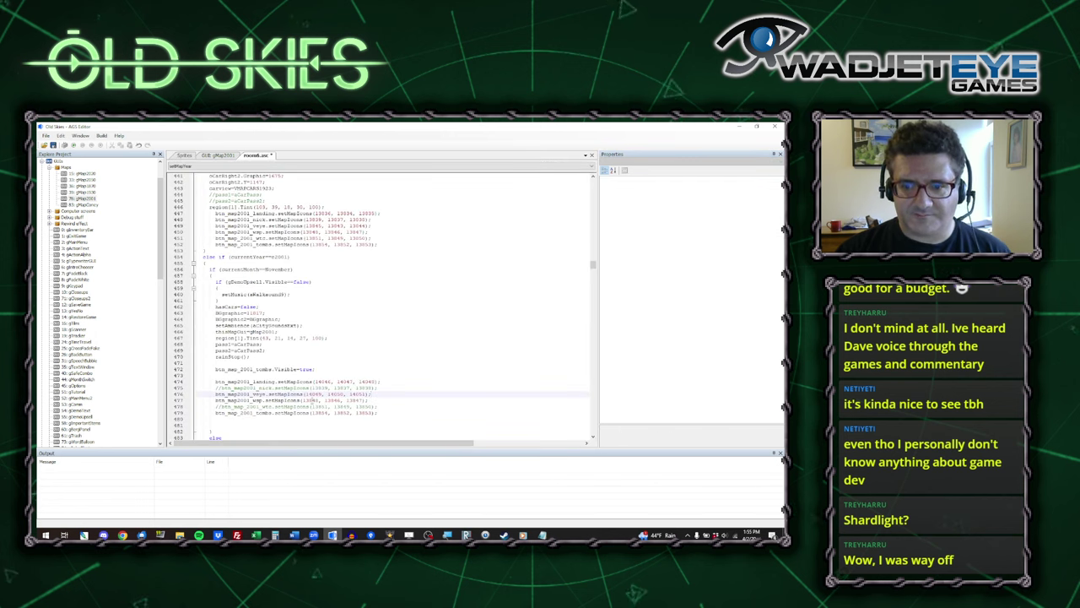
left_click(317, 400)
key("shift+End")
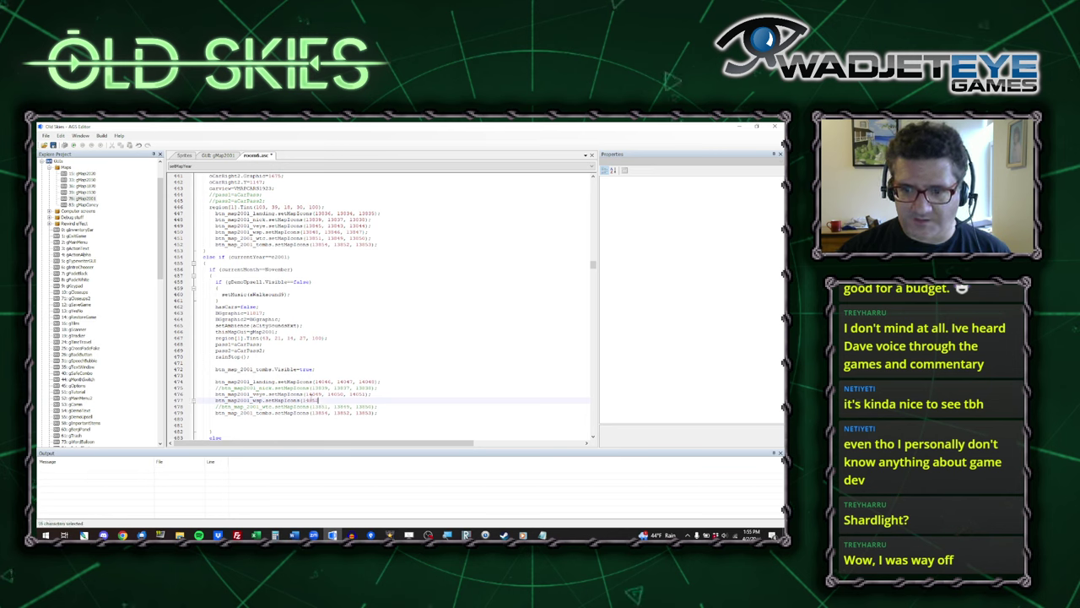
type(", 14852")
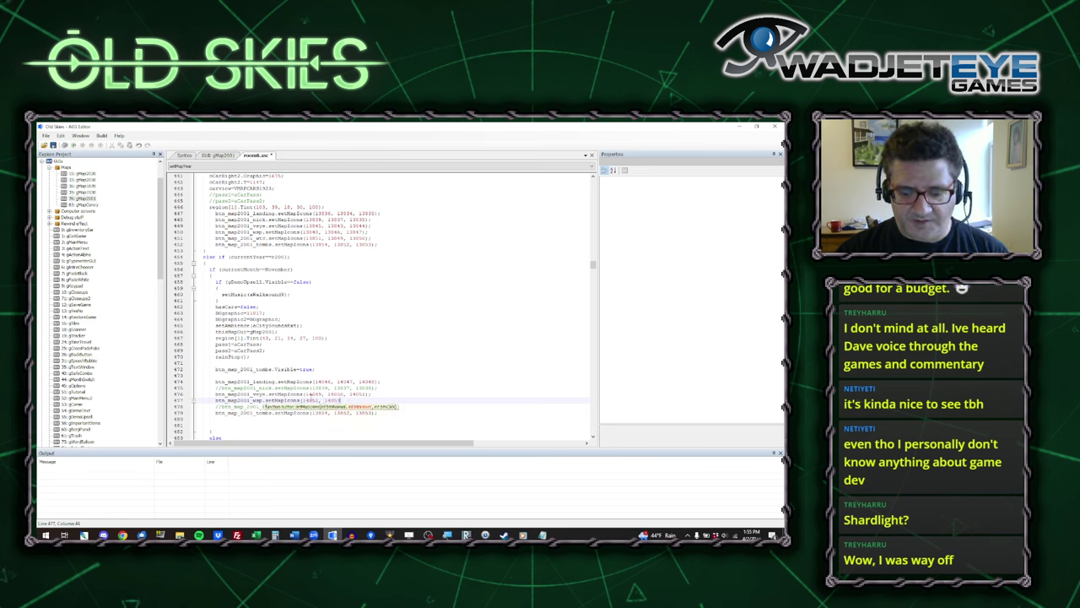
type(", 14854)")
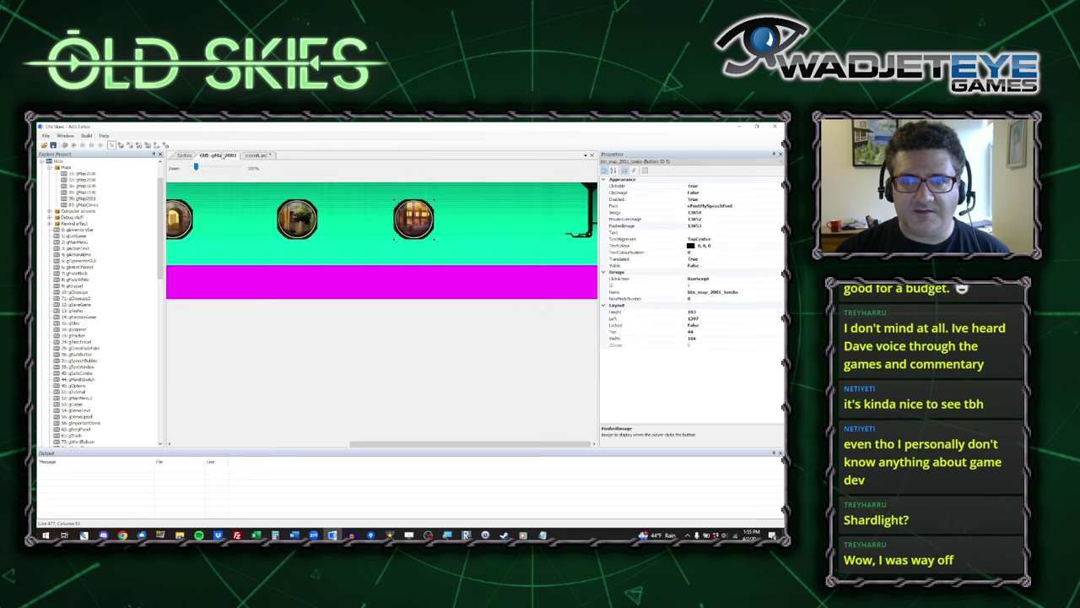
Look up the November tombs sprites, and set and save the November tombs button's setMapIcons values as 14055, 14056, 14057
left_click(217, 155)
left_click(185, 155)
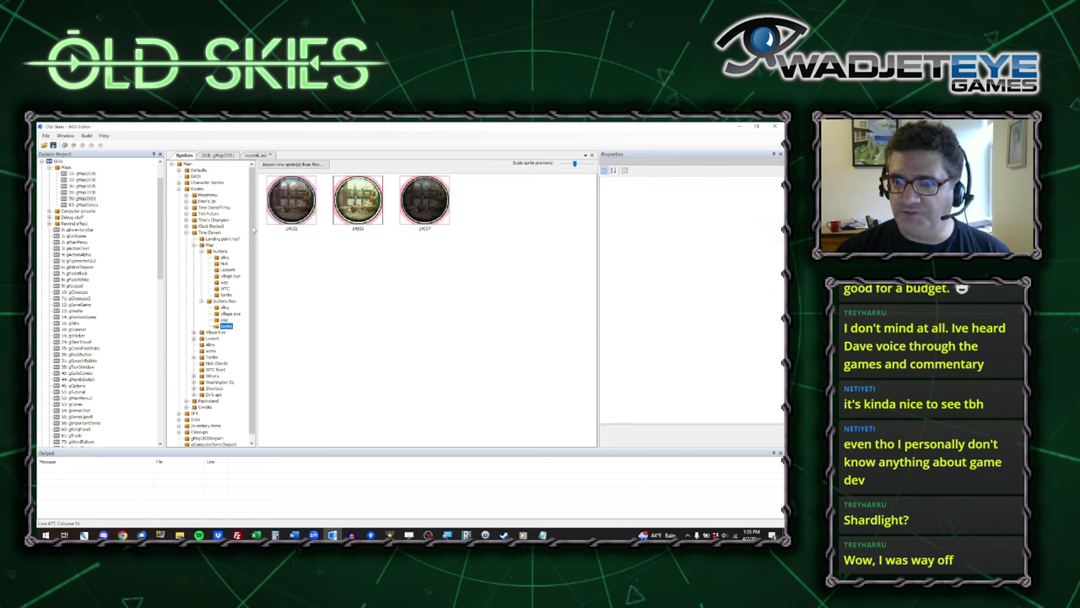
left_click(279, 217)
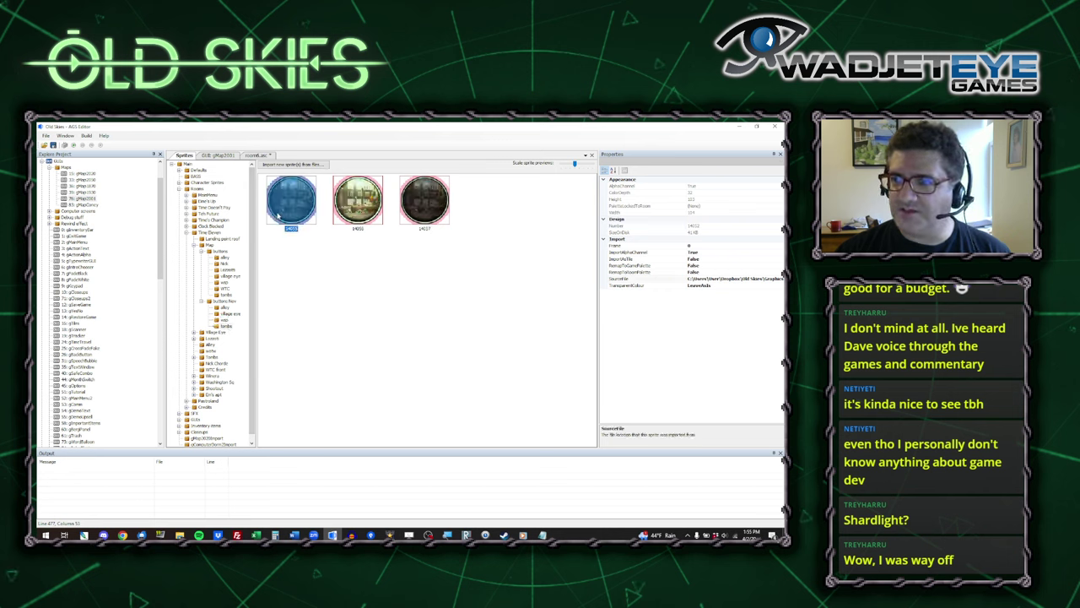
left_click(697, 225)
left_click(261, 155)
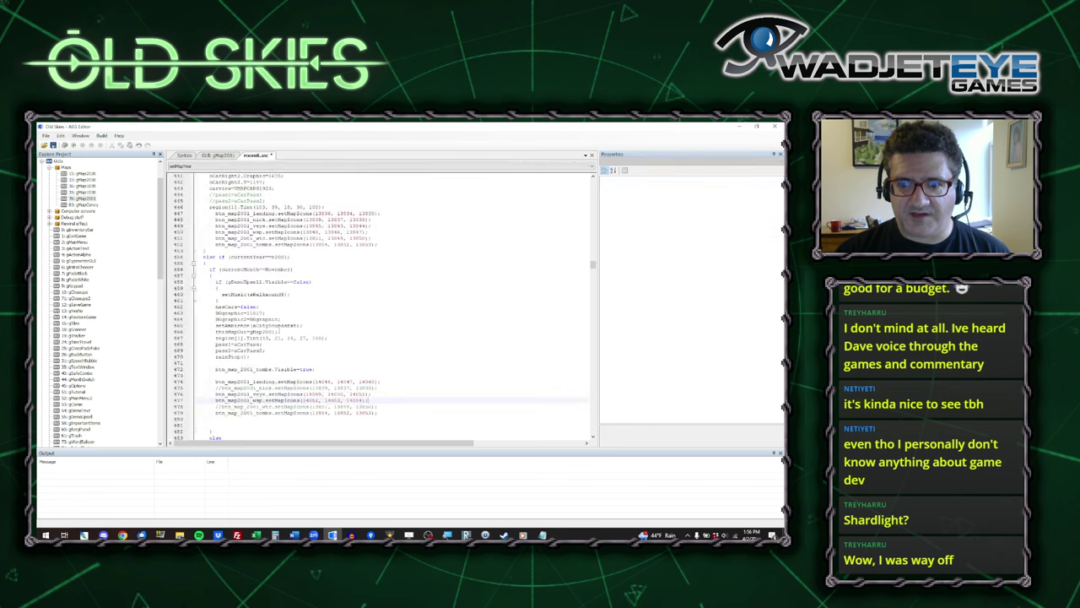
double_click(321, 413)
type("13856")
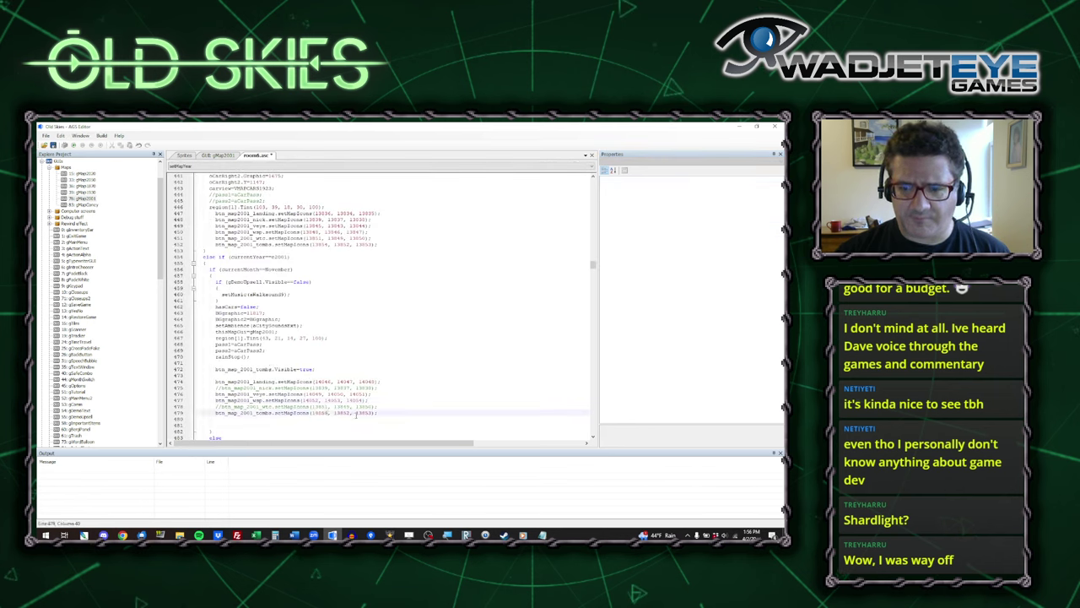
left_click(355, 413)
type("13858,")
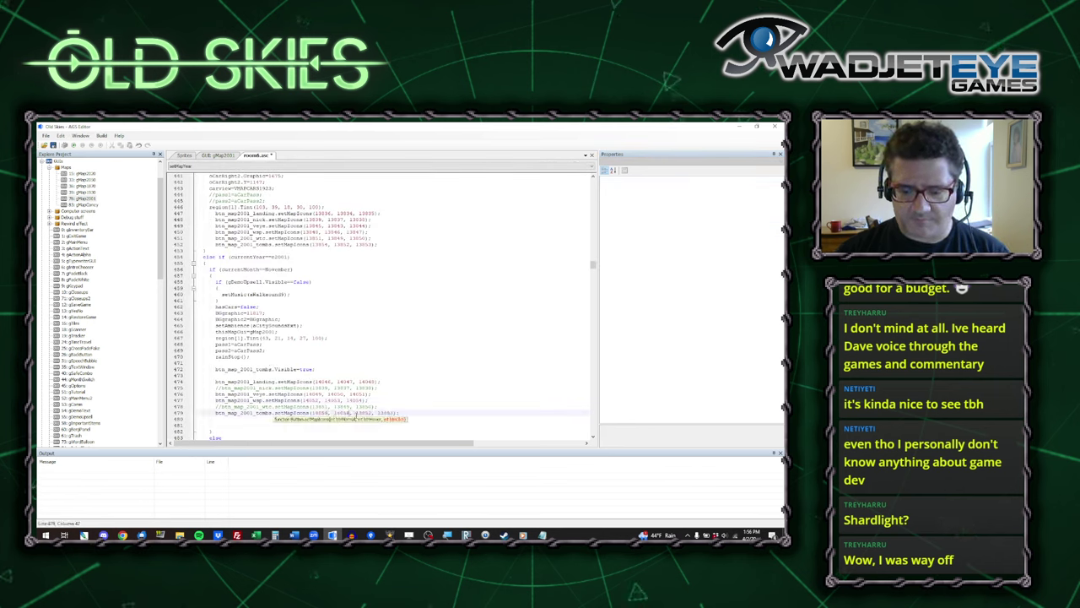
double_click(364, 413)
key("shift+End")
type(");")
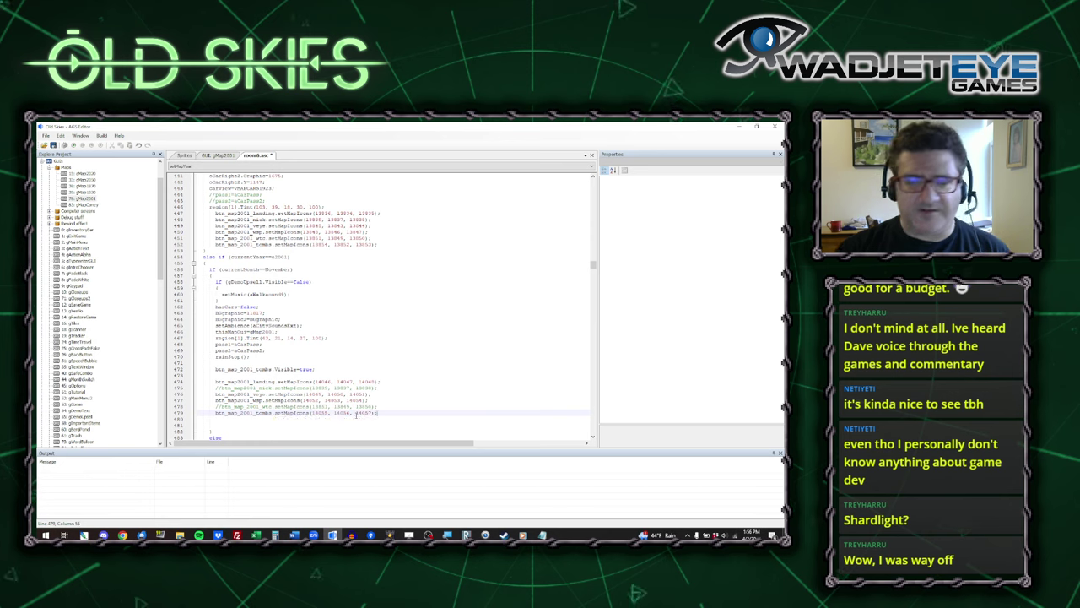
key("ctrl+s")
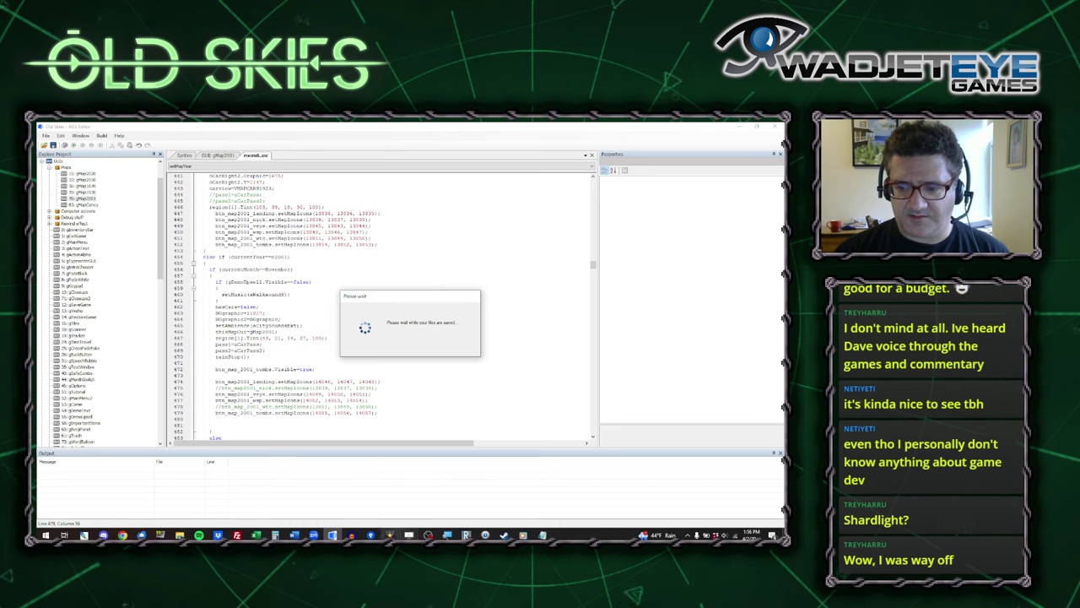
Switch to Windows Media Player, pause the music and minimize the player
left_click(524, 535)
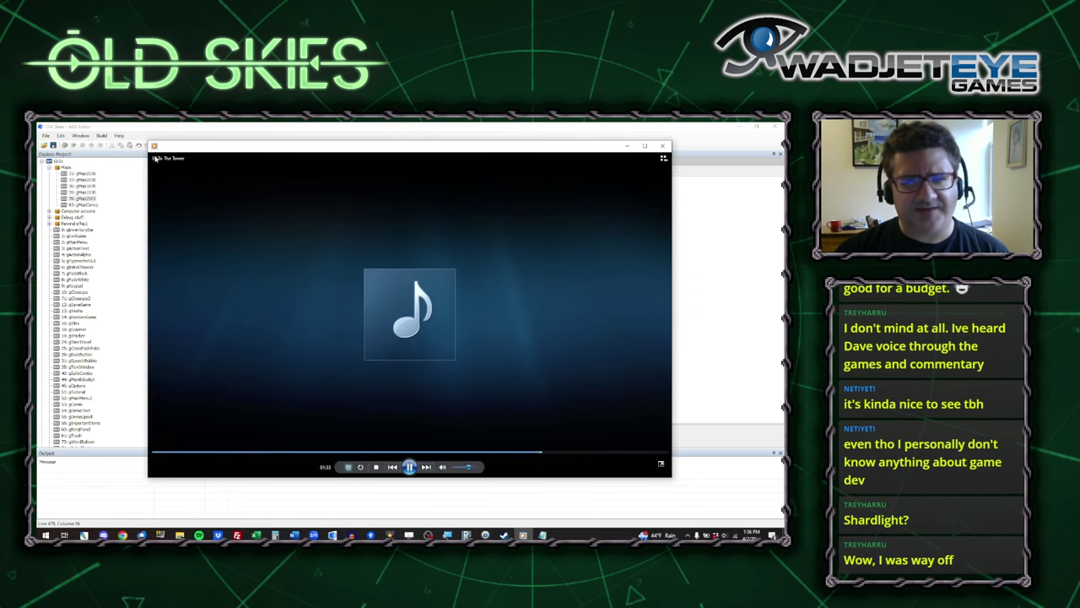
left_click(409, 467)
left_click(626, 146)
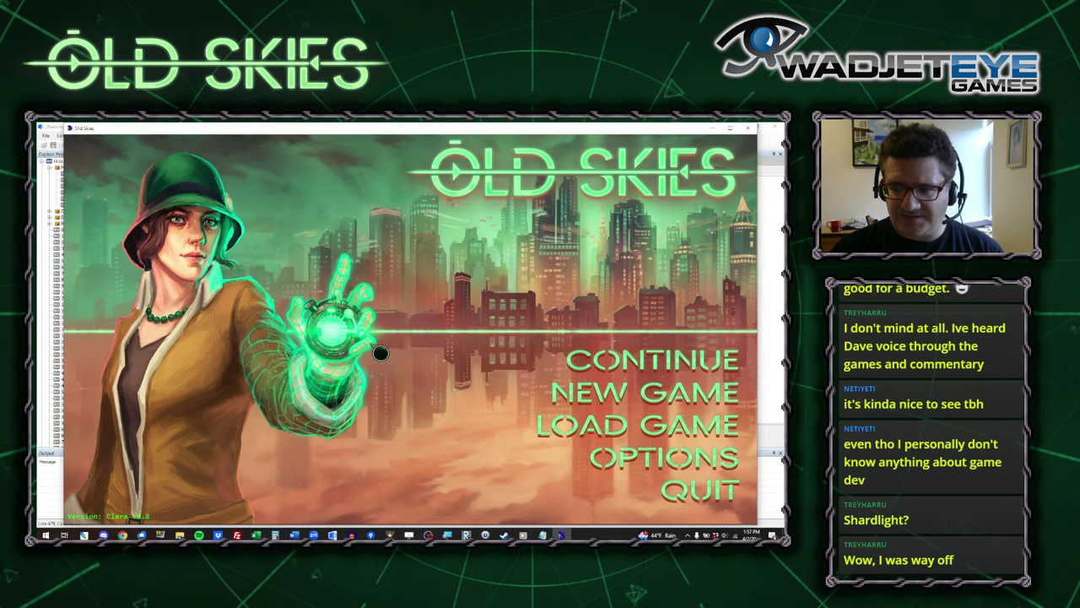
In the running game, jump from the debug screen to a Time Eleven test scene and walk the character out along the street
key("F12")
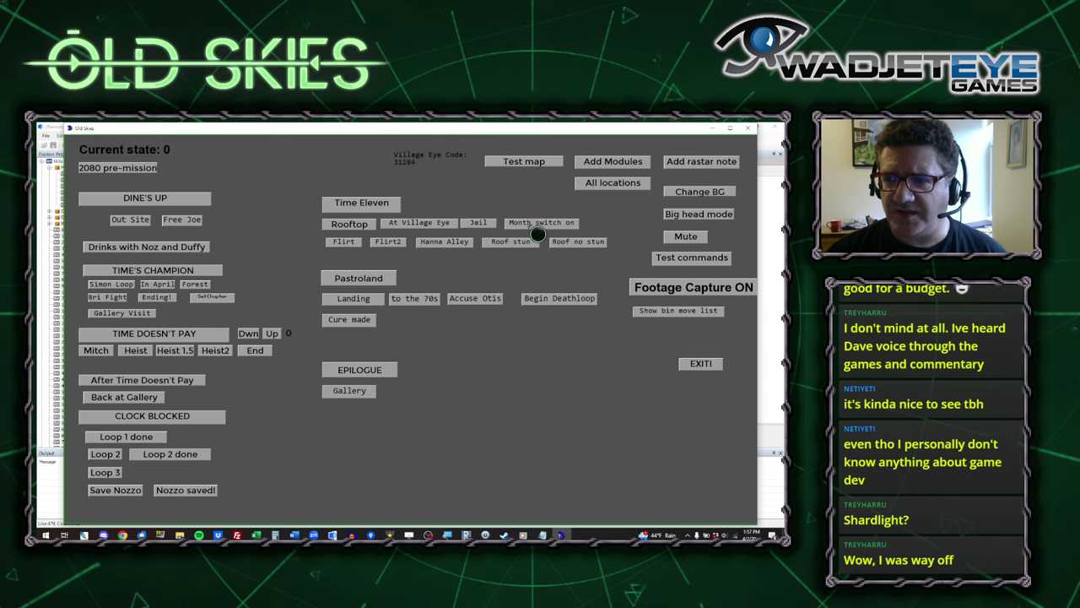
left_click(505, 243)
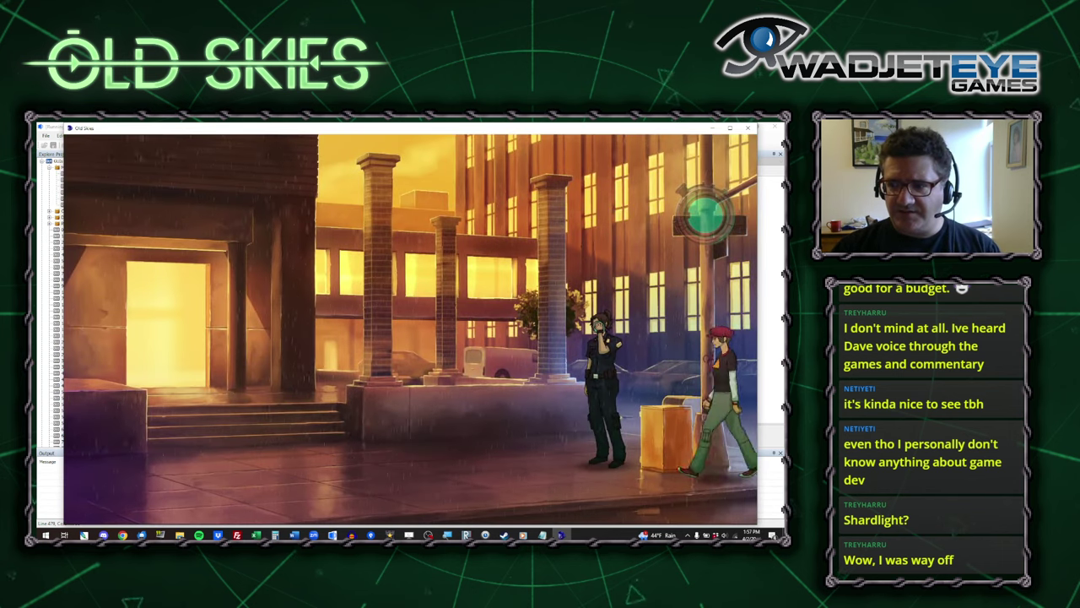
left_click(469, 494)
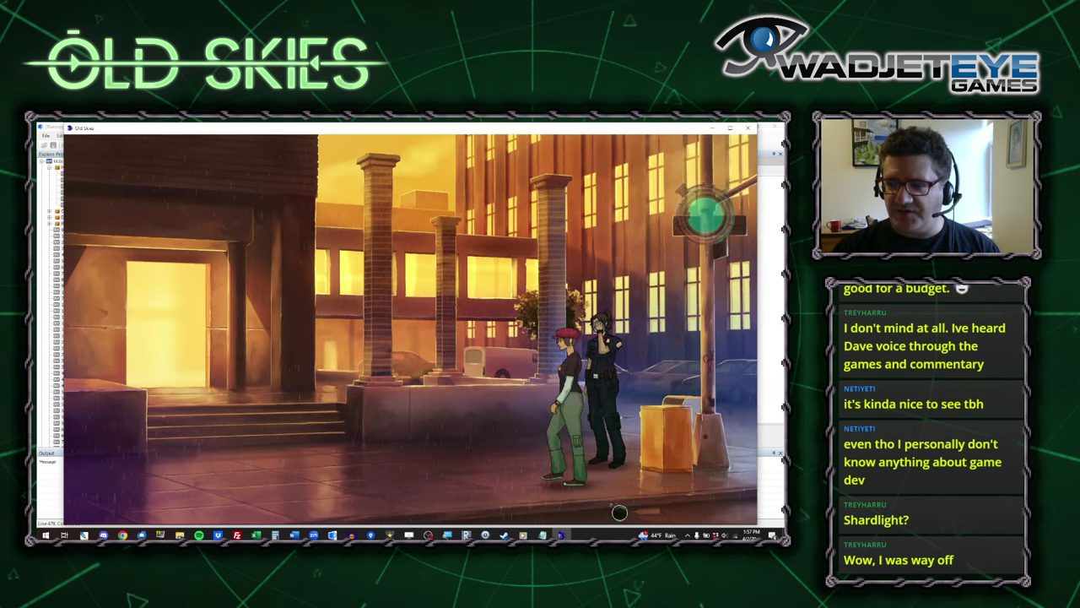
left_click(725, 497)
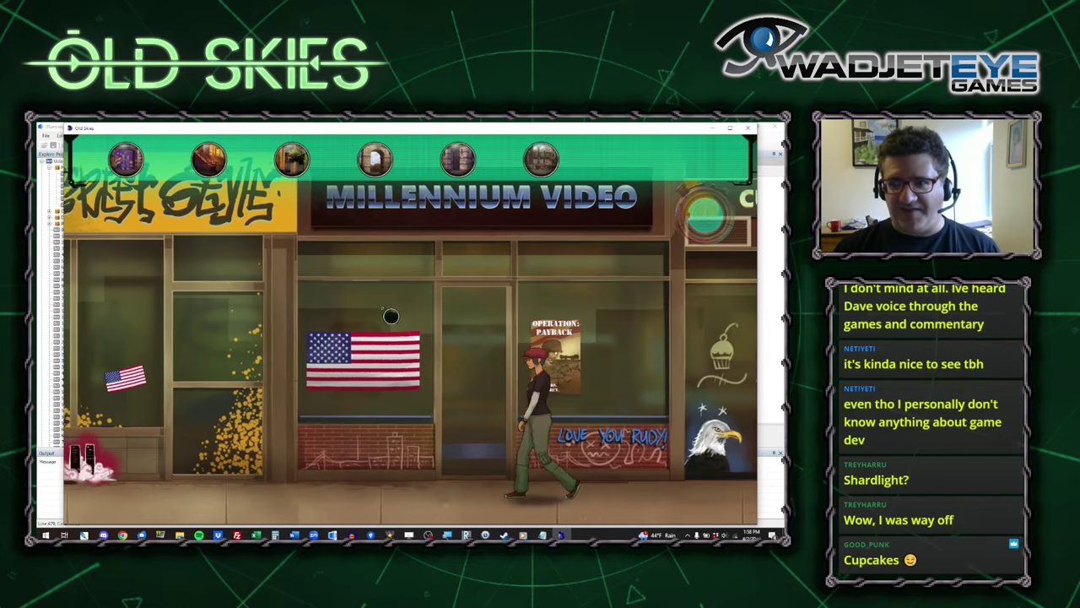
Test the 2001 map by walking along the storefronts and returning to September 10, 2001, and close the game
left_click(278, 363)
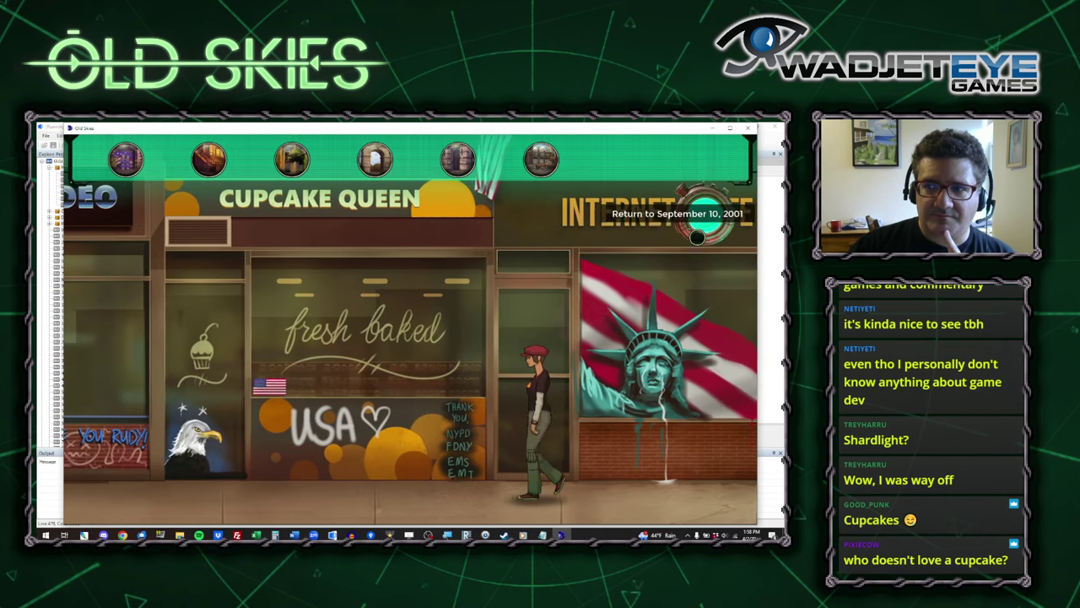
left_click(698, 237)
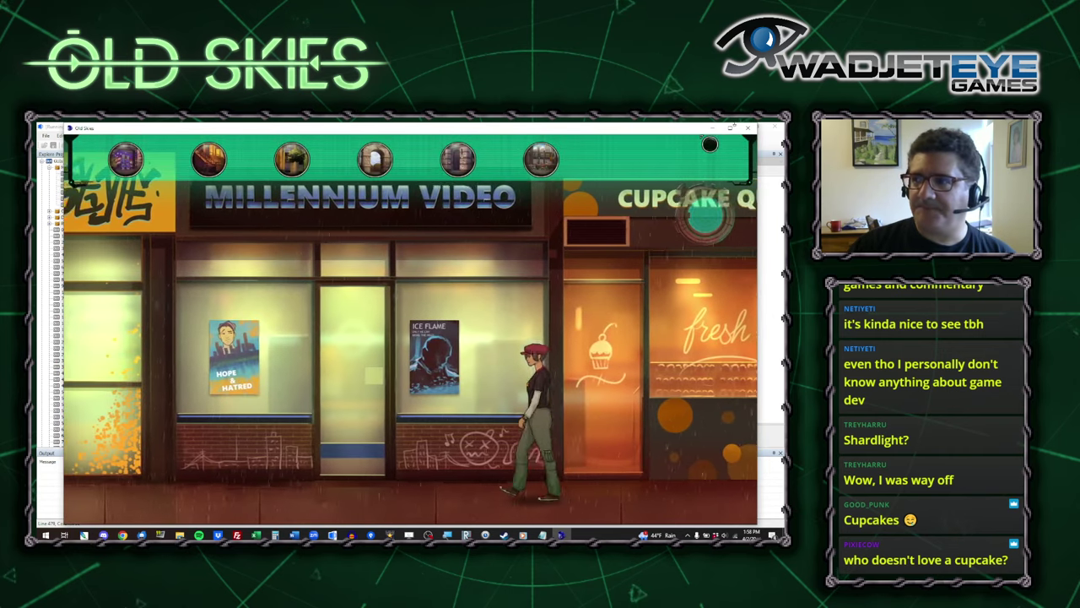
left_click(750, 129)
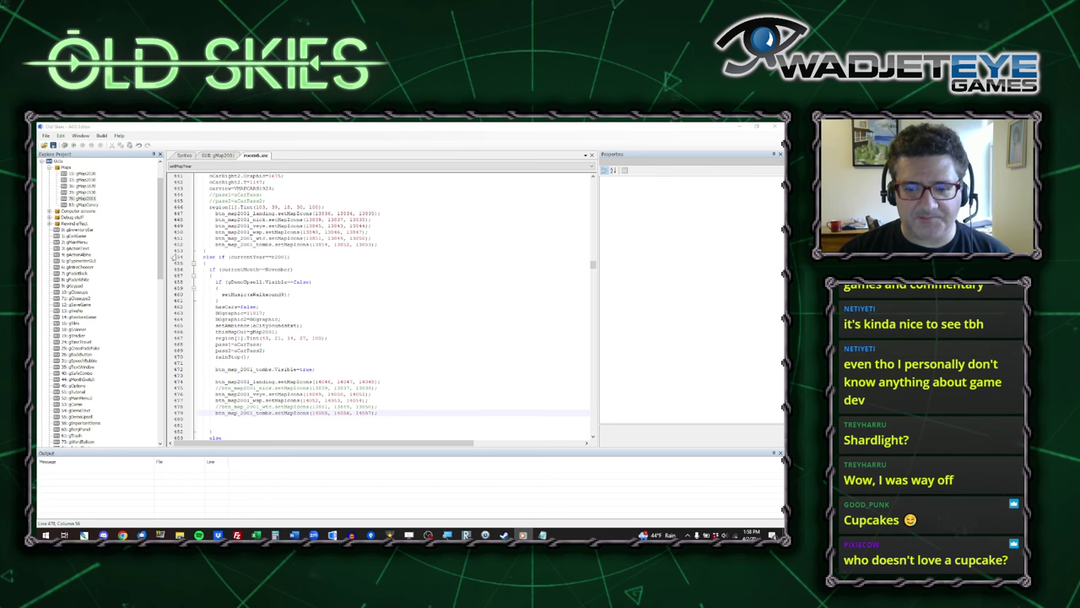